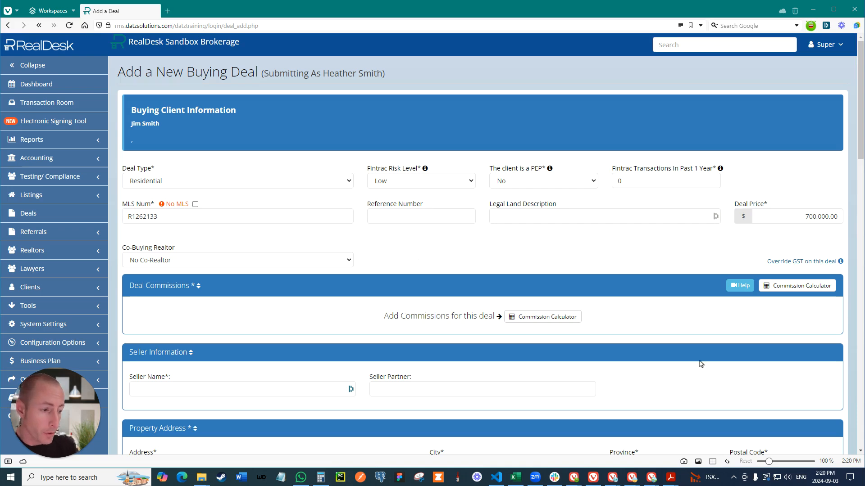
Step: In the commission calculator, set the buying commission to 3% on the first amount and 1.5% on the remaining
left_click(772, 286)
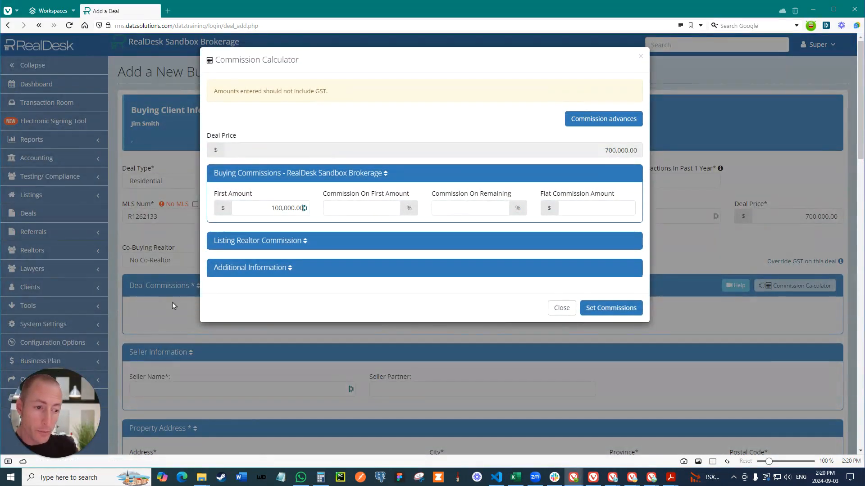
left_click(378, 209)
type("3")
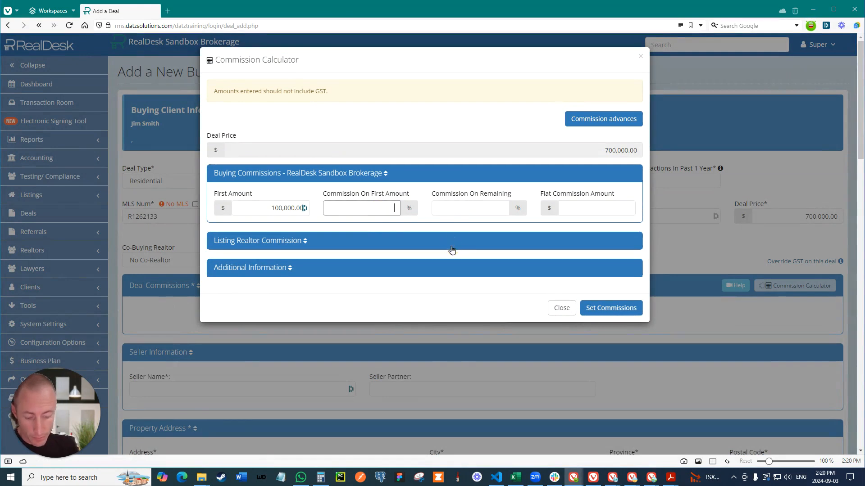
key("Tab")
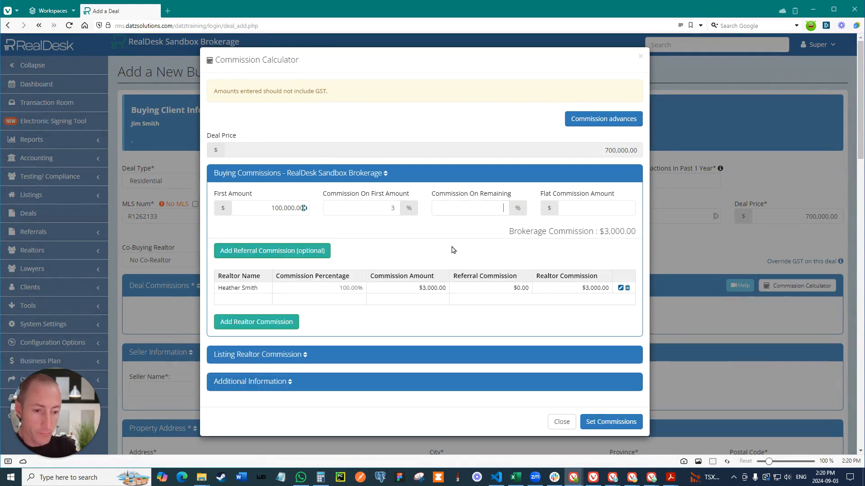
type("1.5")
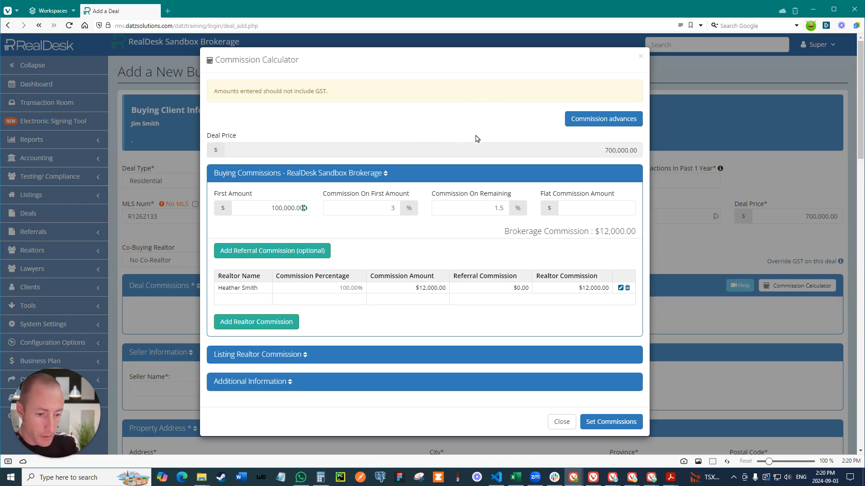
Step: Split the commission into three developer deal advance payments of 30%, 30% and 40%, and apply the commissions to the deal
left_click(602, 120)
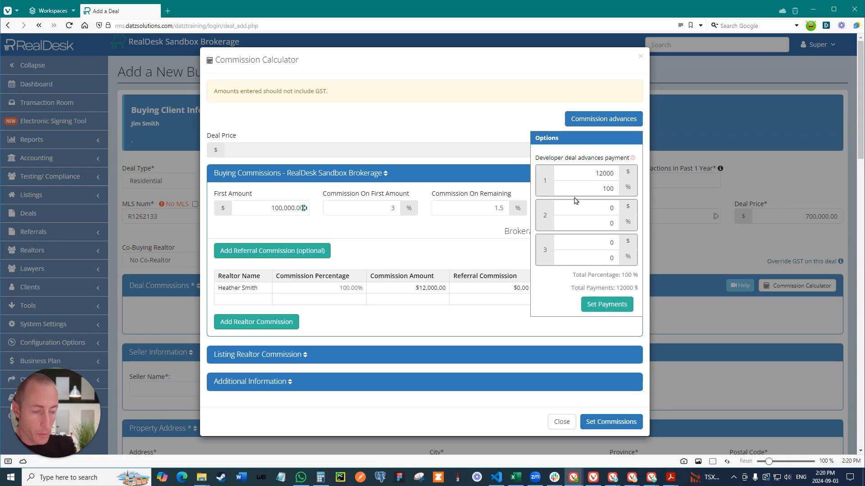
double_click(606, 189)
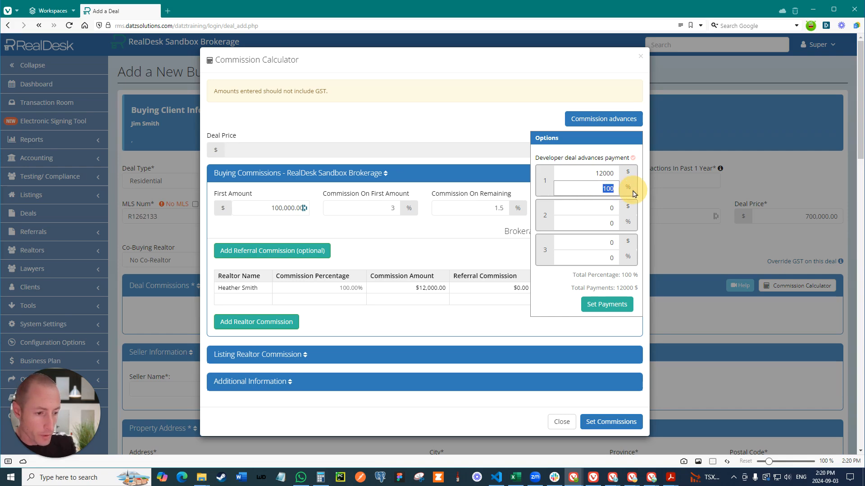
type("30")
key("Tab")
key("Tab")
type("30")
key("Tab")
key("Tab")
type("40")
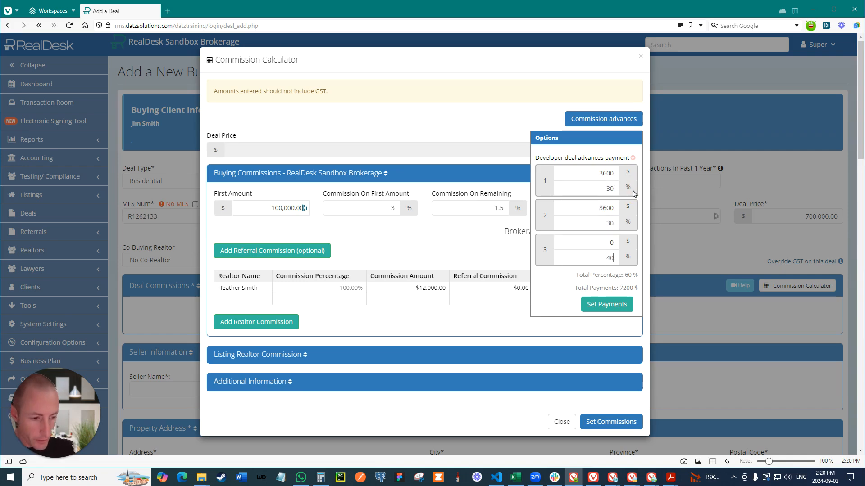
left_click(580, 207)
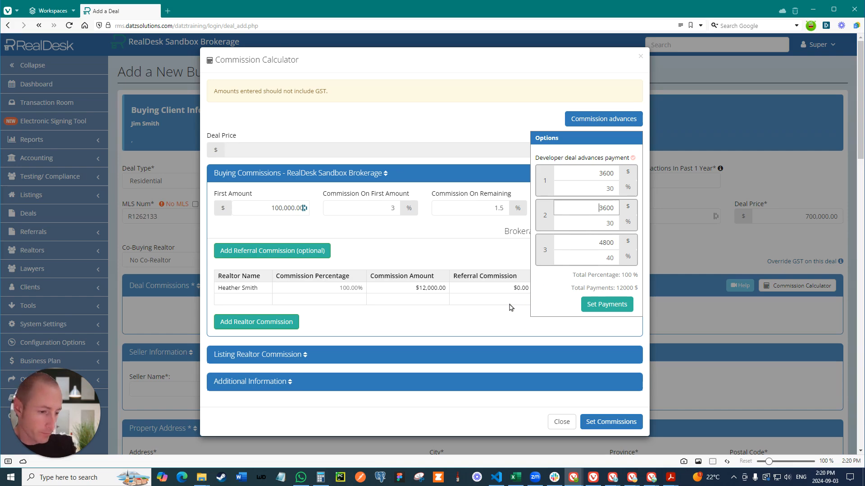
left_click(602, 307)
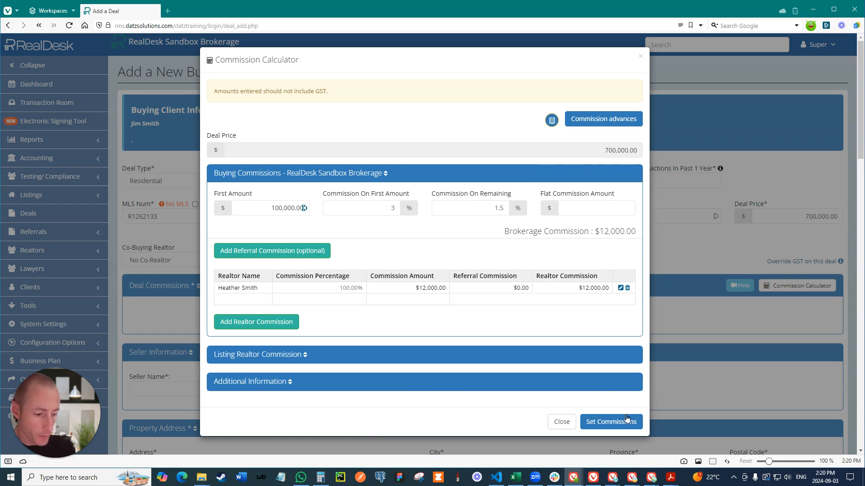
left_click(605, 426)
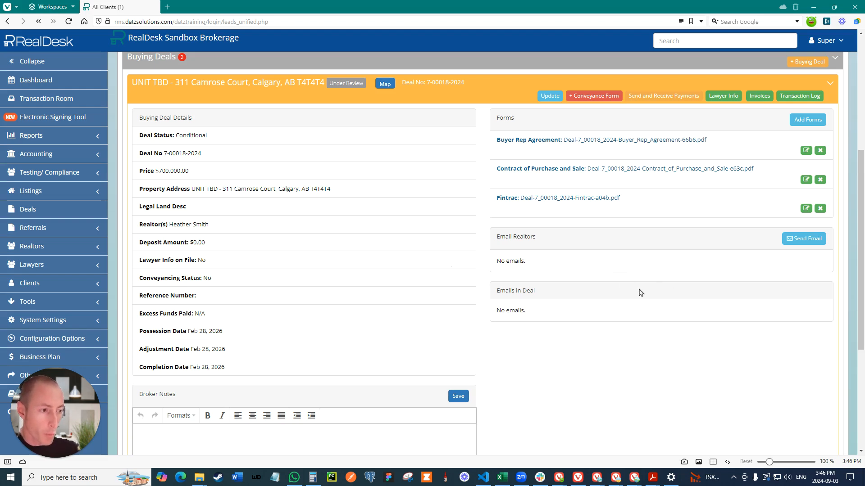
Step: View the deal's agent invoice for payment 1 of 3, and close it
left_click(759, 97)
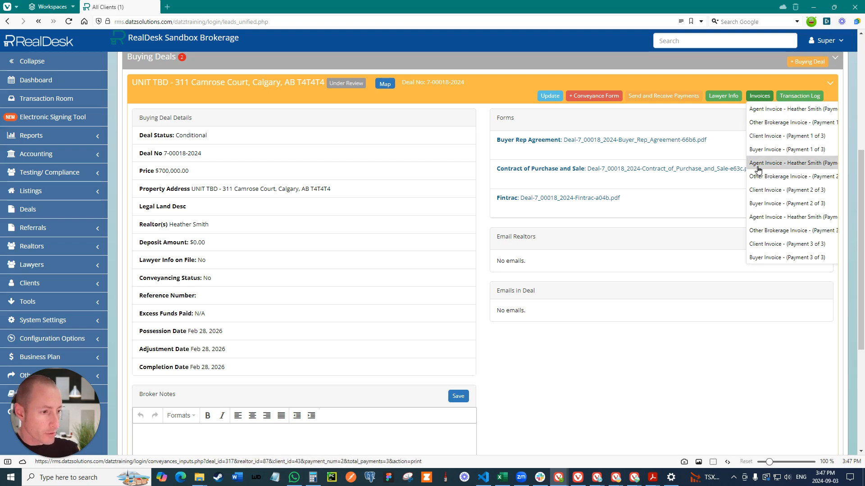
left_click(790, 111)
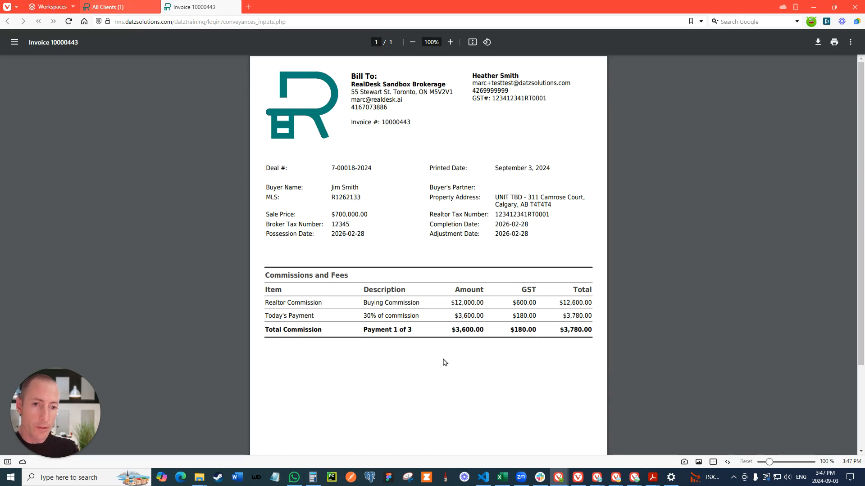
left_click(234, 7)
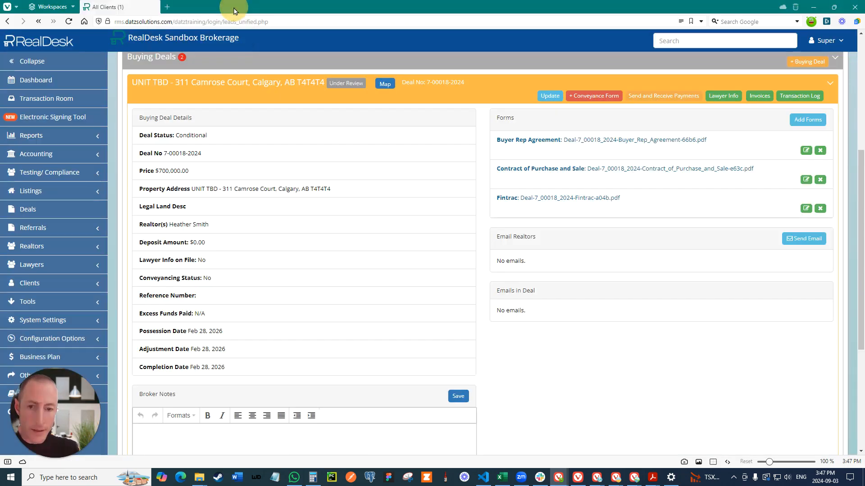
Step: View the deal's other brokerage invoice for payment 1 of 3, and close it
left_click(760, 97)
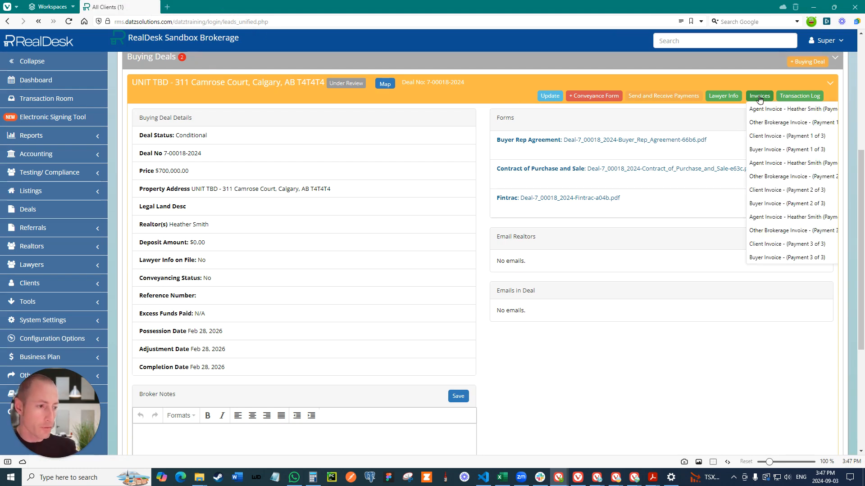
left_click(766, 124)
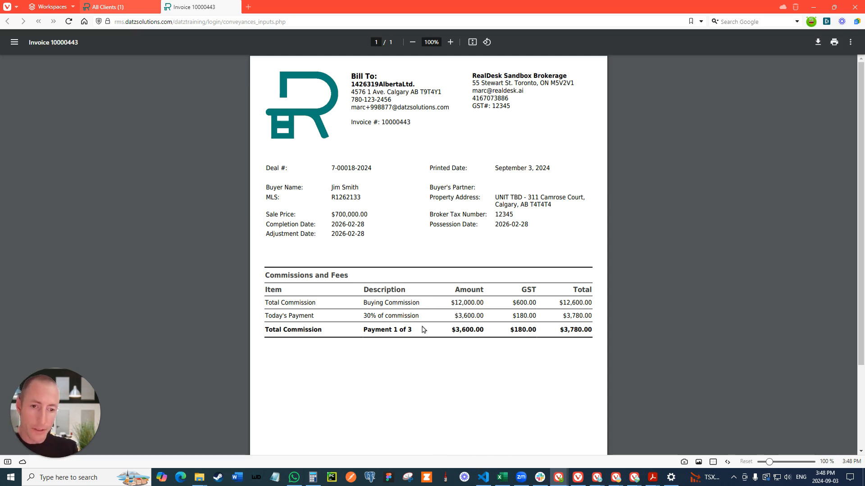
left_click(234, 7)
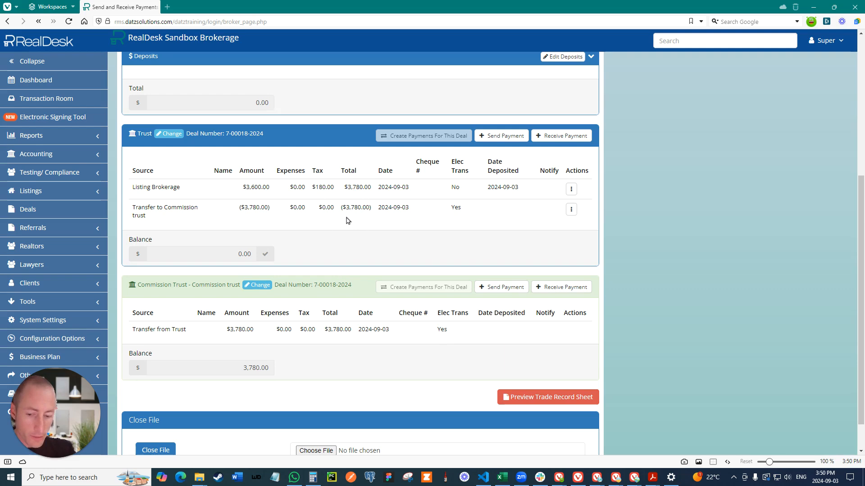
Step: Process the commission trust payment to the buying realtor with the Deal Fee and Deal Fee Team A deductions set to 0
left_click(495, 294)
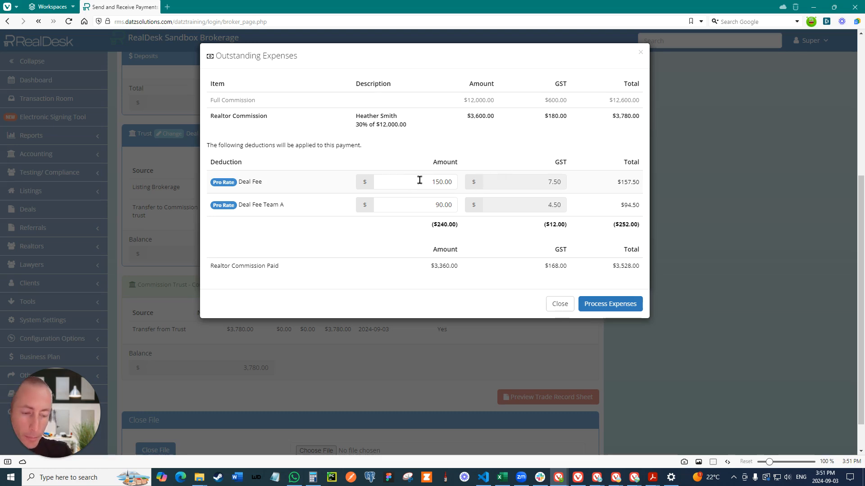
double_click(439, 180)
type("0")
left_click(361, 259)
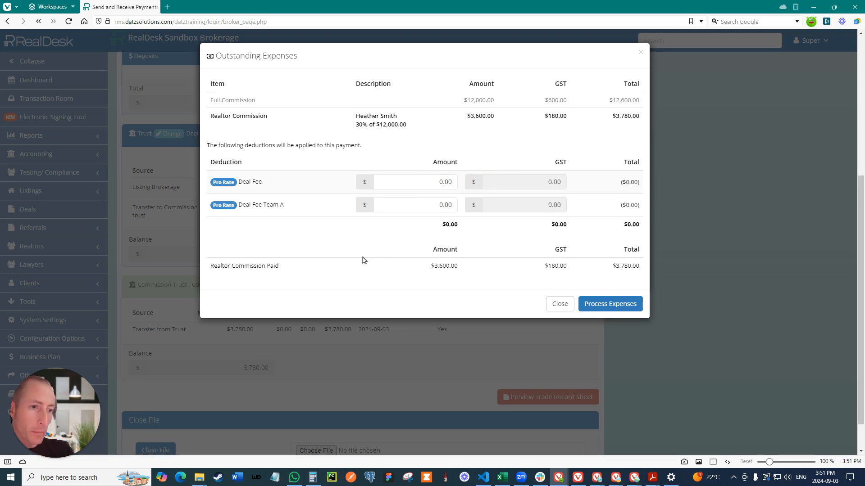
left_click(447, 349)
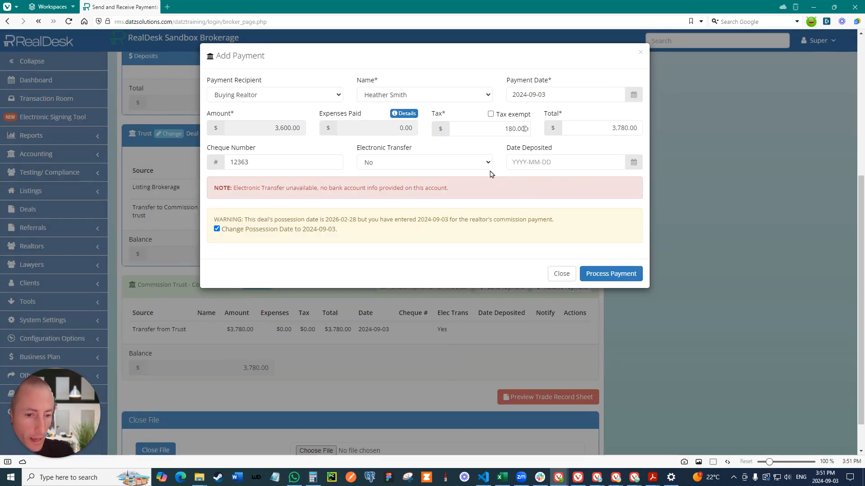
left_click(605, 278)
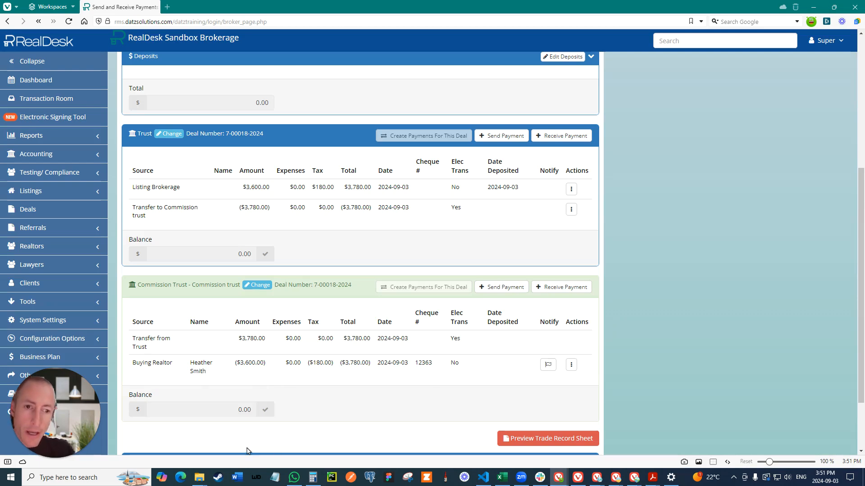
Step: Start another commission trust payment to the buying realtor to review the commission percentage and pro-rated deductions, and close without processing the expenses
left_click(503, 287)
left_click(258, 94)
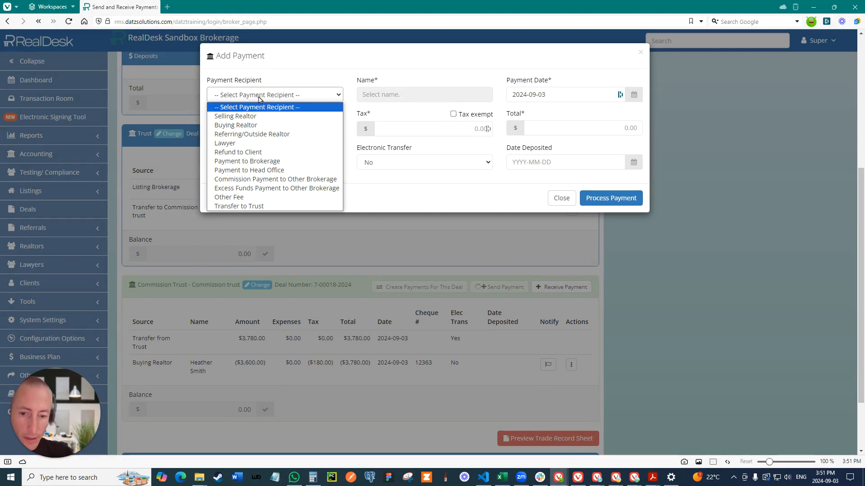
left_click(248, 126)
left_click(378, 94)
left_click(379, 114)
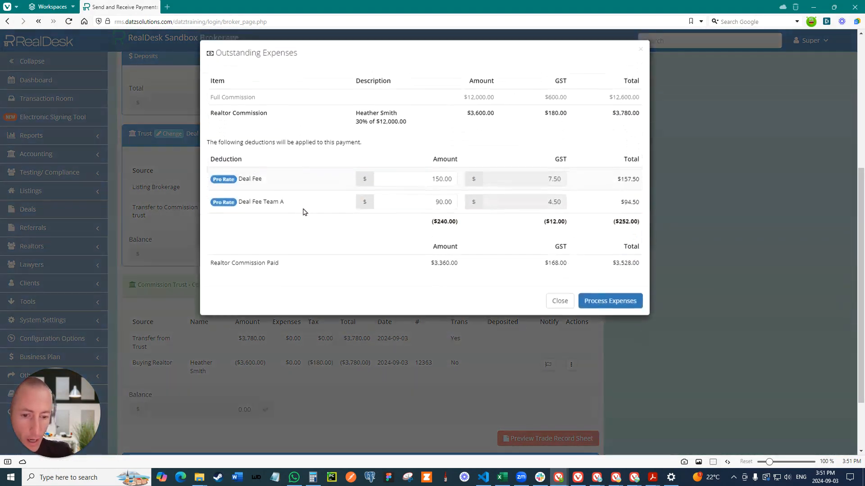
left_click_drag(356, 124, 407, 125)
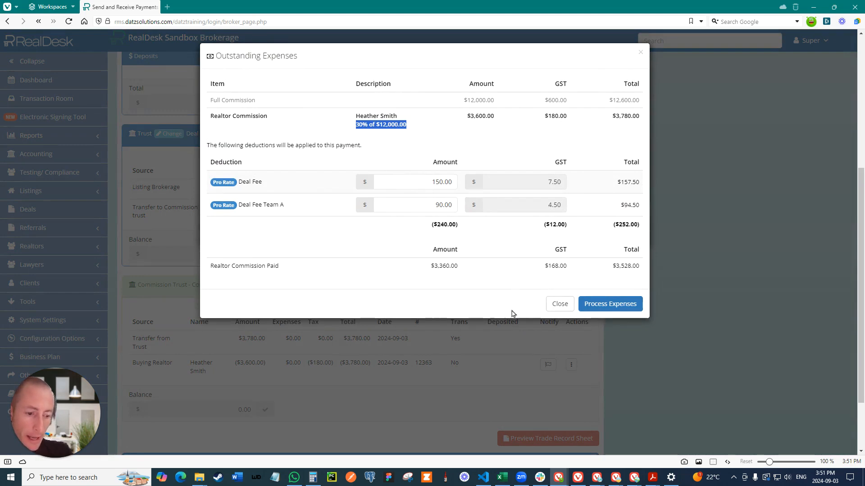
left_click(554, 308)
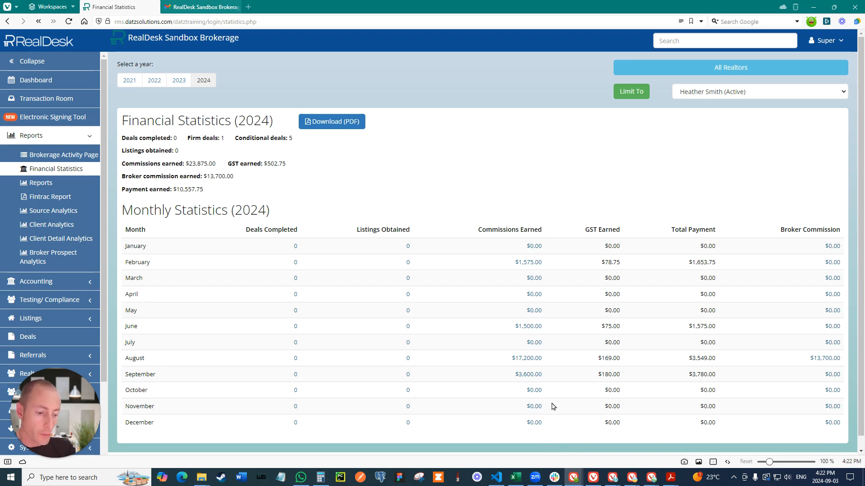
Step: View the breakdown of the realtor's September commissions earned in the 2024 financial statistics, and close it
left_click(528, 375)
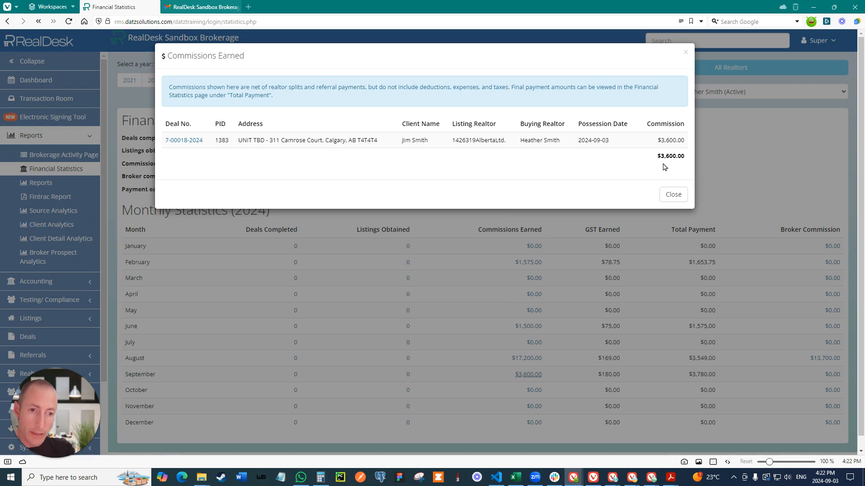
left_click(677, 196)
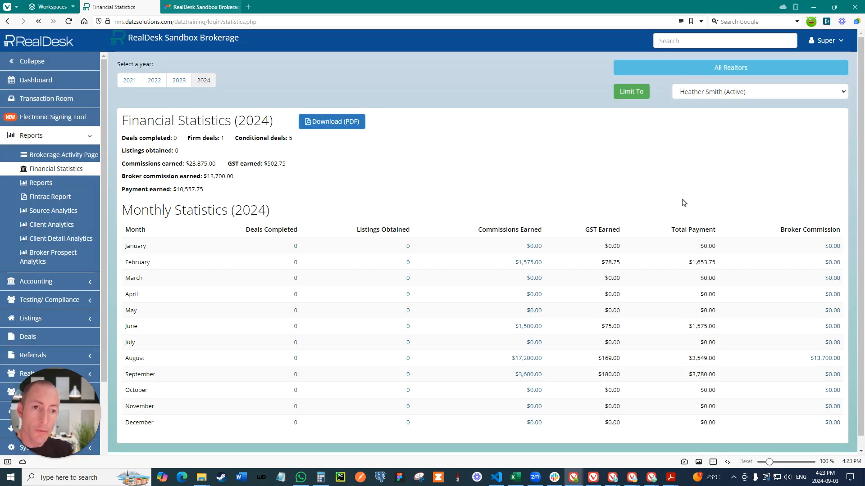